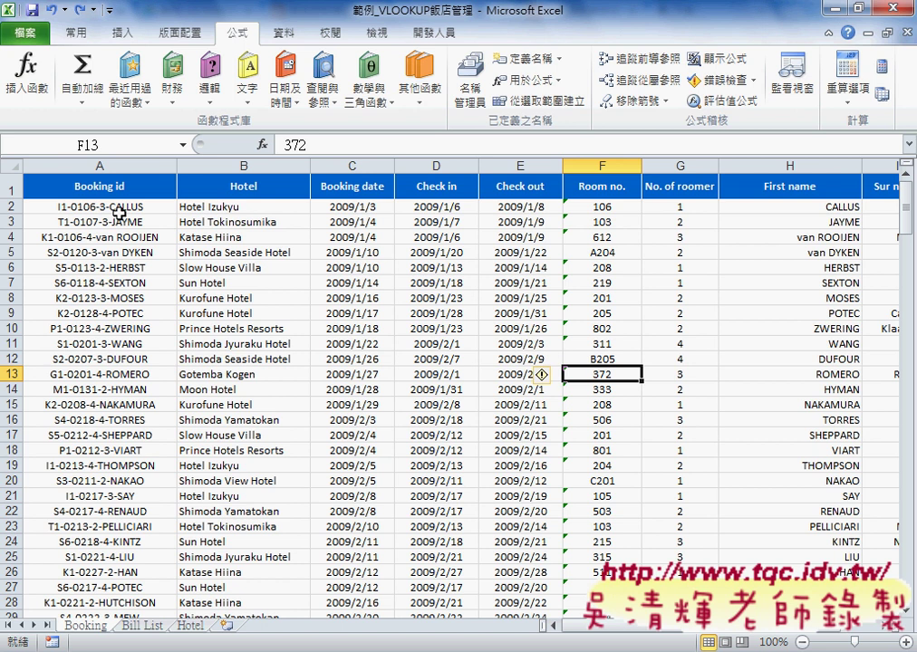
- Change the A2 Booking id formula from TEXT(D2 to TEXT(E2, using the check-out date
{"action": "left_click", "coordinate": [119, 206]}
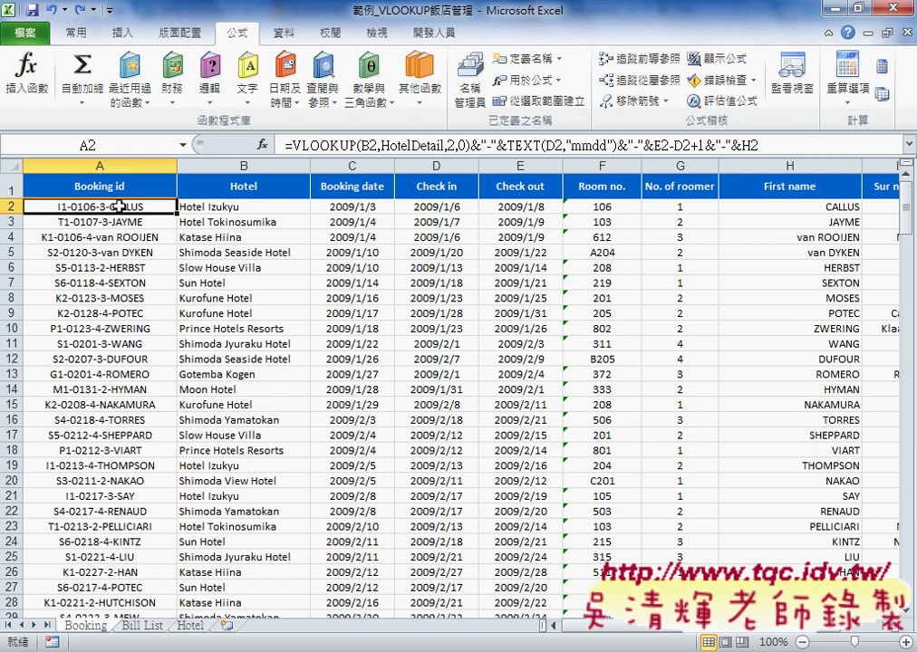
{"action": "left_click", "coordinate": [545, 145]}
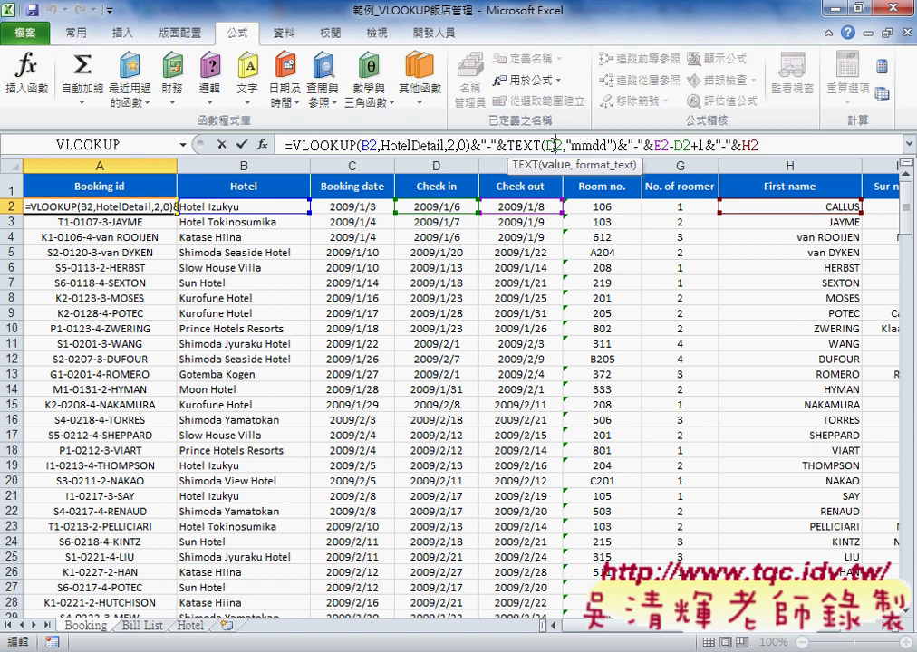
{"action": "left_click", "coordinate": [548, 145]}
{"action": "type", "text": "E"}
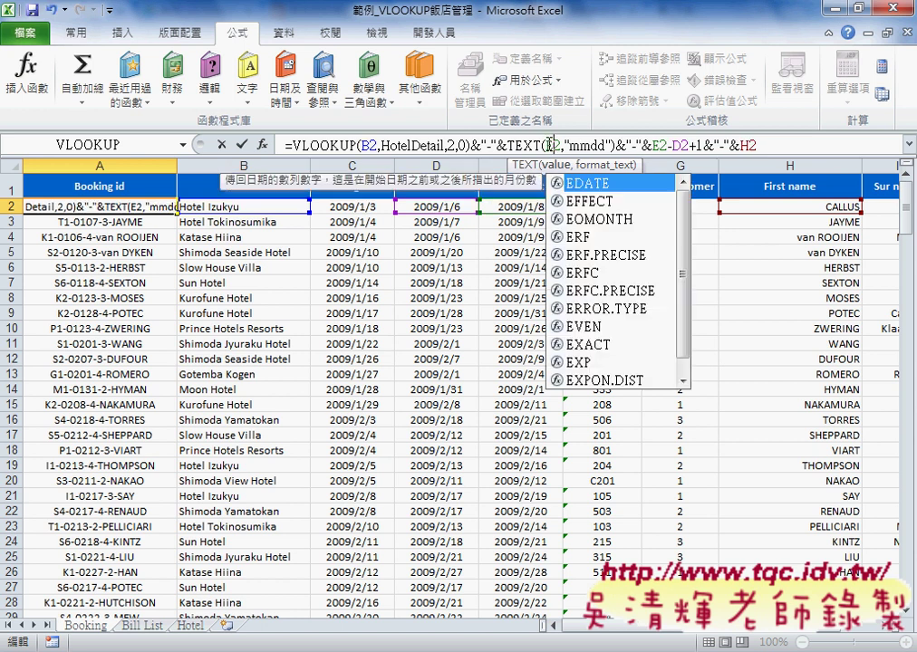
{"action": "left_click", "coordinate": [240, 147]}
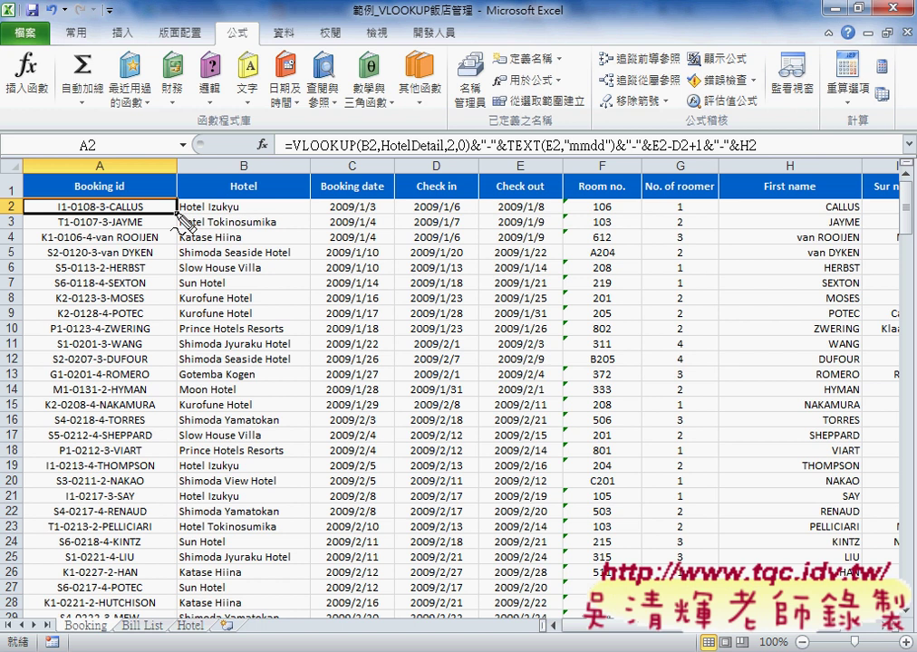
- Fill the edited Booking id formula down column A and go to the Bill List sheet
{"action": "left_click_drag", "start_coordinate": [85, 212], "coordinate": [102, 212]}
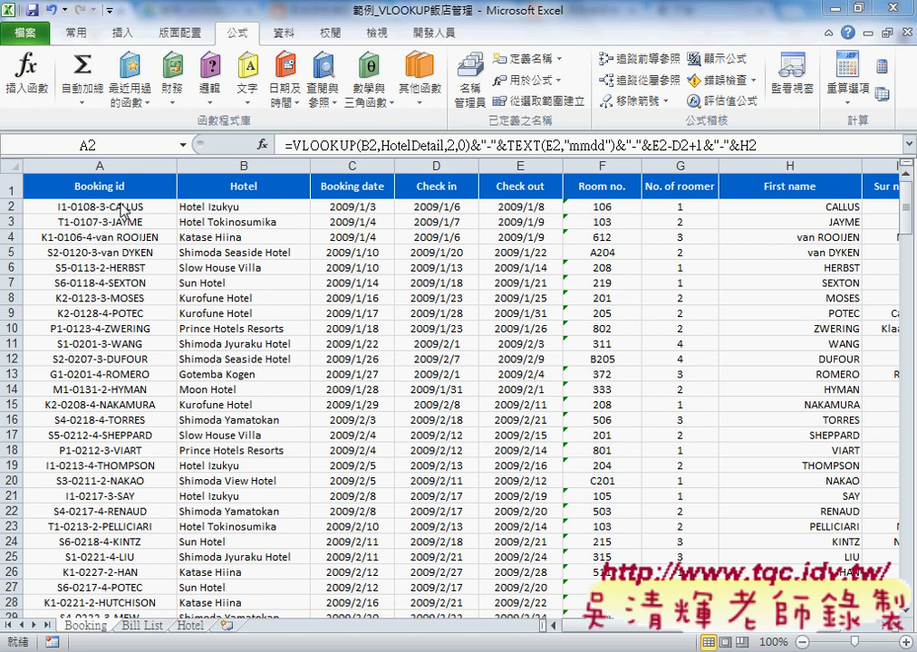
{"action": "double_click", "coordinate": [176, 213]}
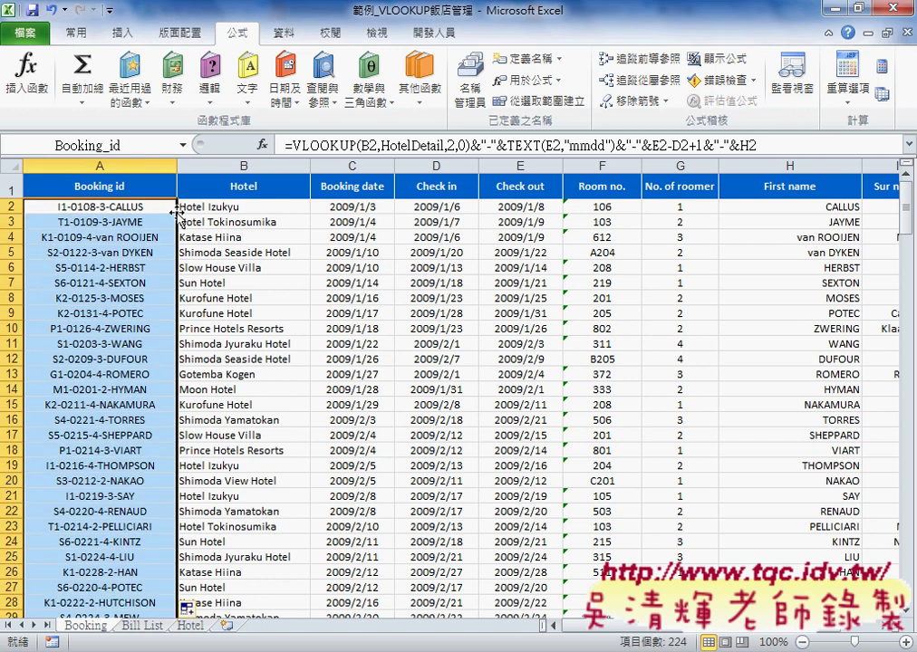
{"action": "left_click", "coordinate": [138, 625]}
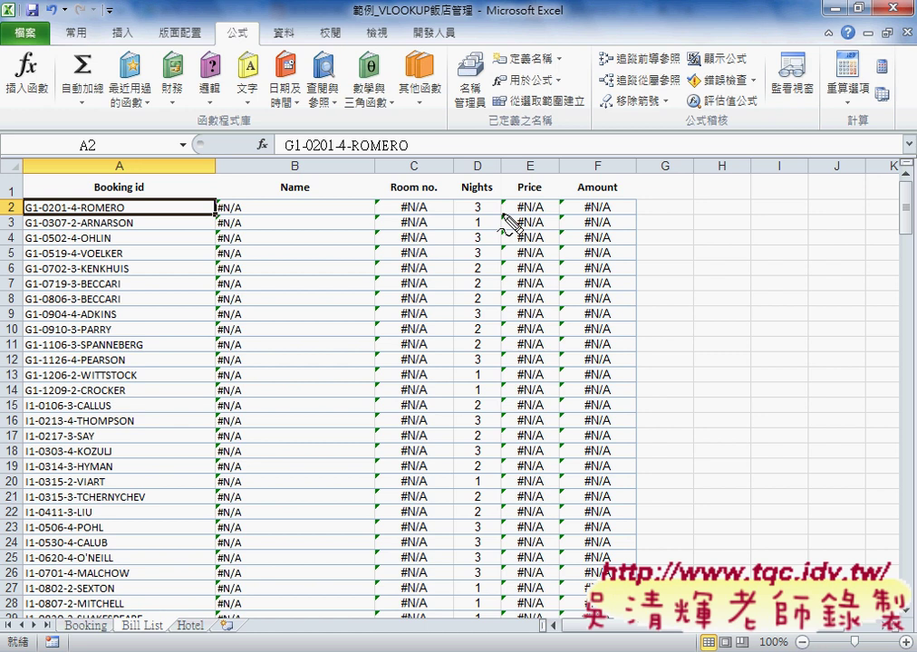
{"action": "mouse_move", "coordinate": [125, 215]}
{"action": "left_mouse_down"}
{"action": "mouse_move", "coordinate": [20, 214]}
{"action": "mouse_move", "coordinate": [131, 213]}
{"action": "left_mouse_up"}
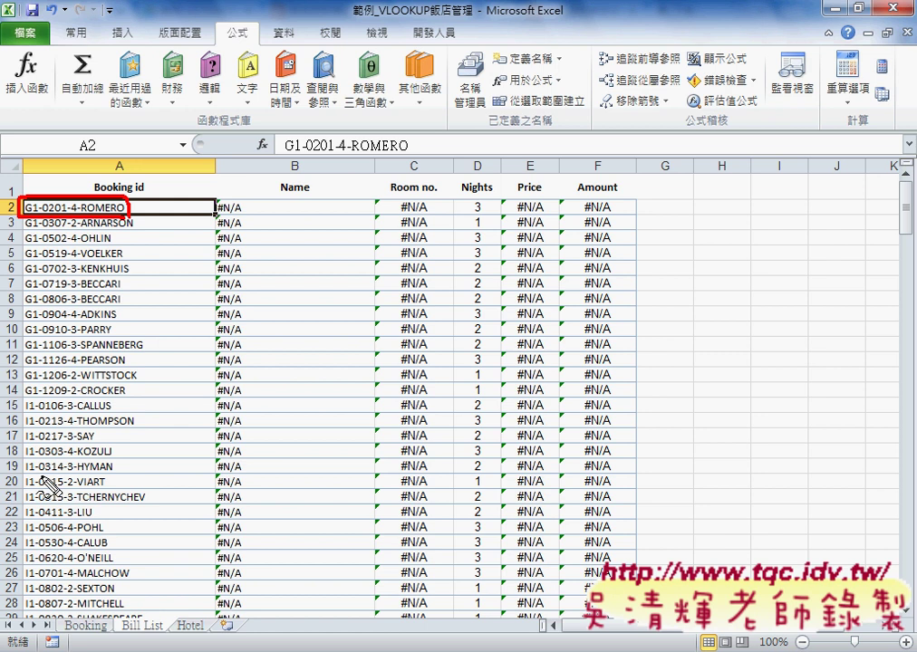
{"action": "mouse_move", "coordinate": [95, 638]}
{"action": "left_mouse_down"}
{"action": "mouse_move", "coordinate": [57, 638]}
{"action": "mouse_move", "coordinate": [63, 634]}
{"action": "left_mouse_up"}
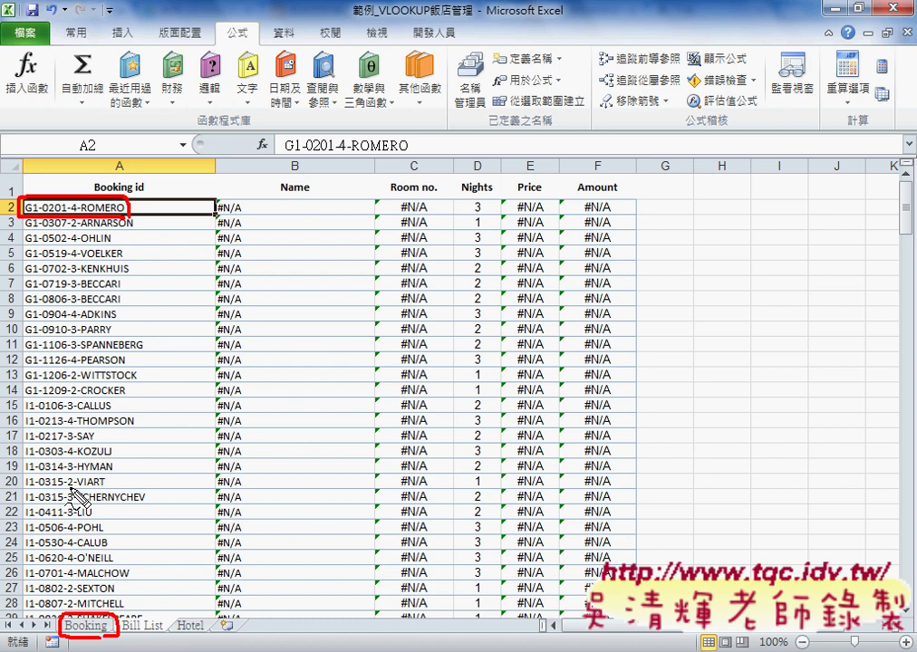
{"action": "key", "text": "Escape"}
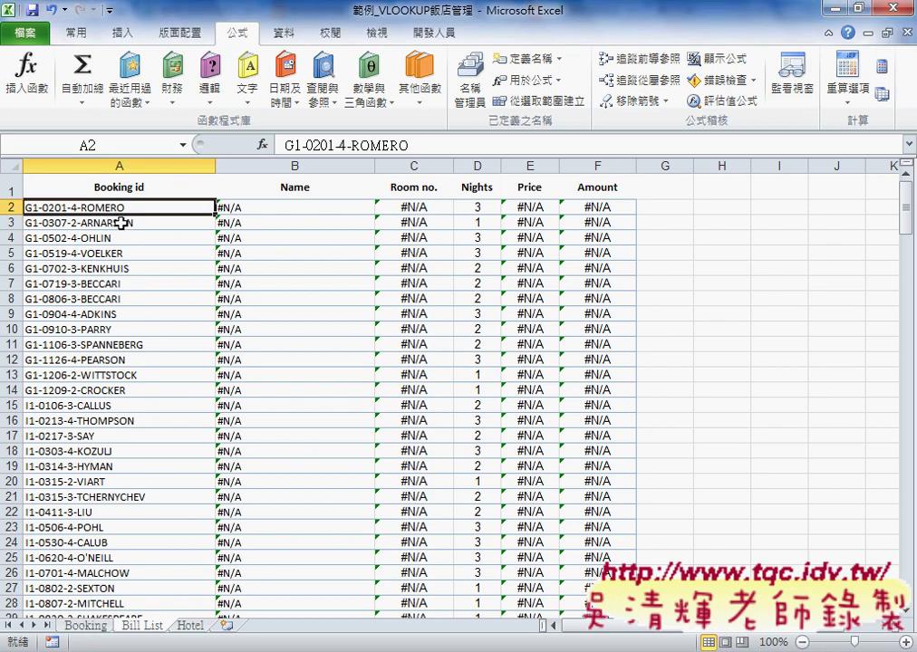
- Inspect the Booking id formula in A13, checking the Bill List sheet before returning to Booking
{"action": "left_click", "coordinate": [92, 636]}
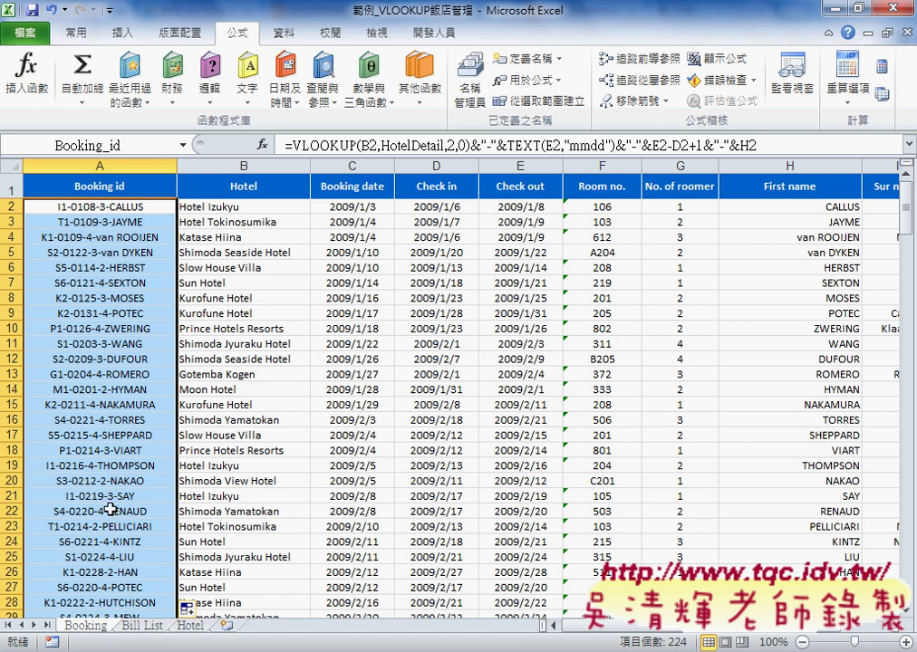
{"action": "left_click", "coordinate": [110, 375]}
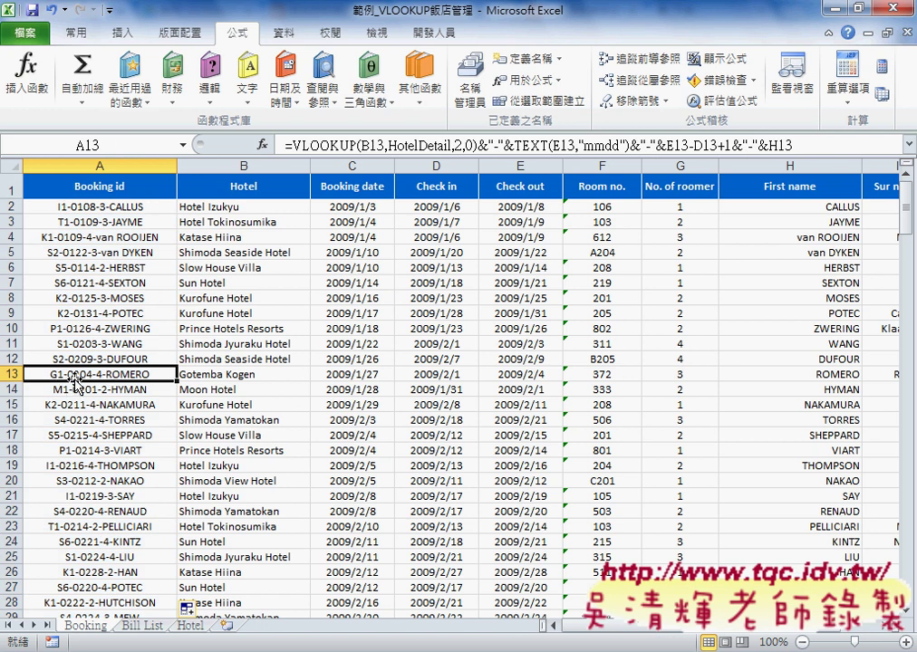
{"action": "left_click", "coordinate": [138, 625]}
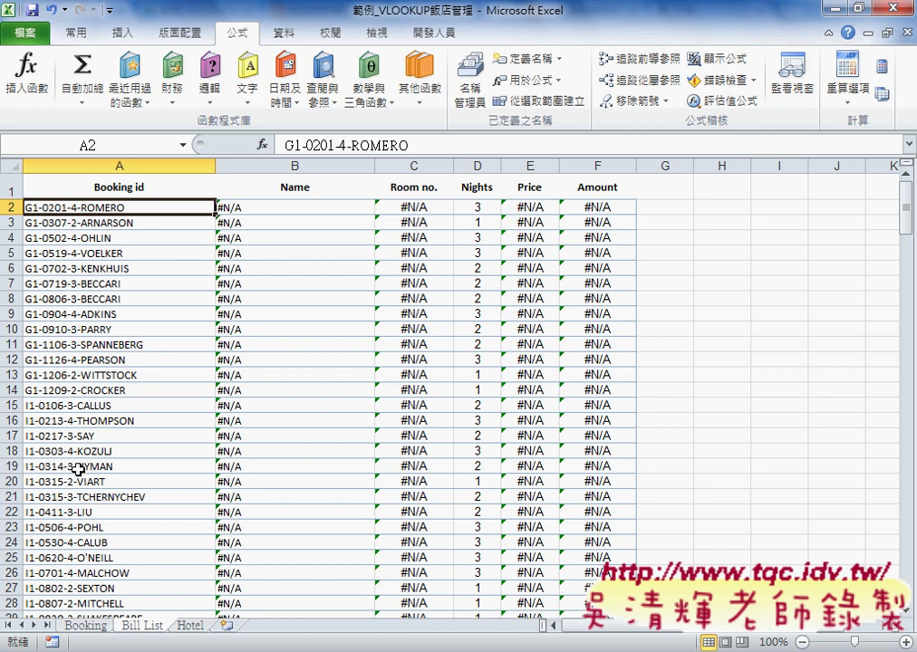
{"action": "left_click", "coordinate": [86, 625]}
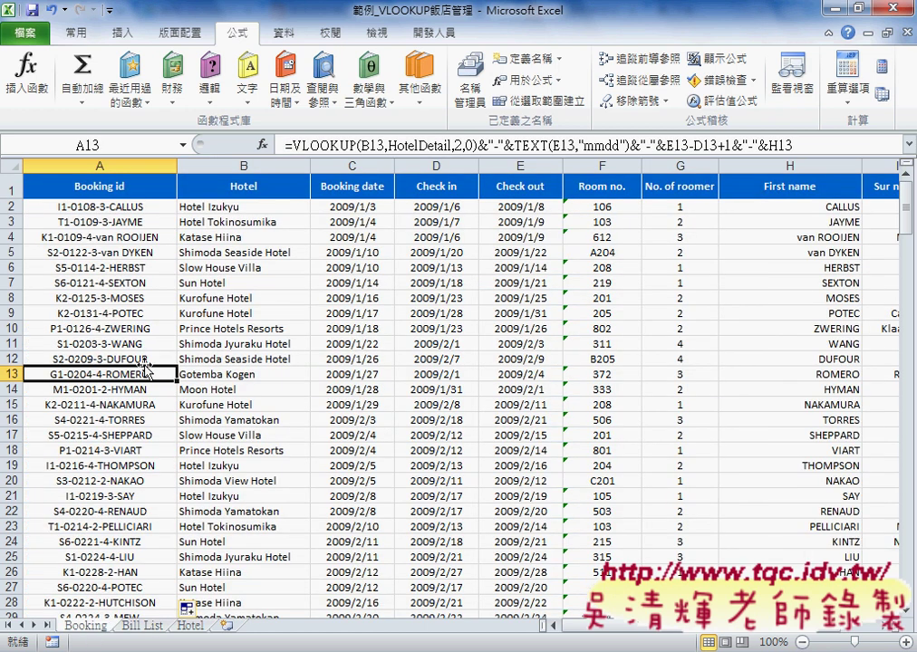
- Revert A2's formula to TEXT(D2 and fill it down the Booking id column
{"action": "key", "text": "ctrl+Home"}
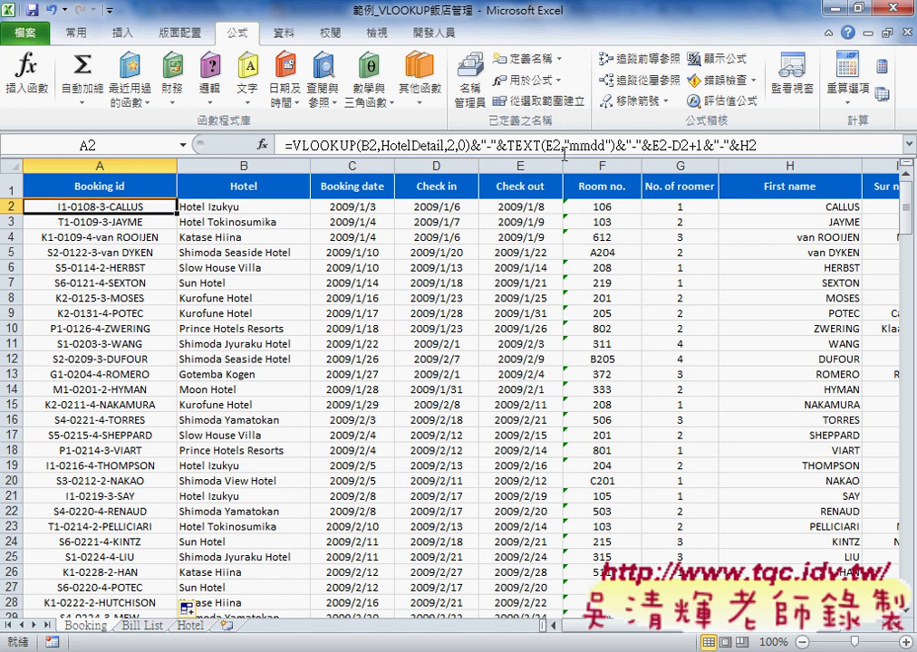
{"action": "left_click", "coordinate": [549, 145]}
{"action": "type", "text": "D"}
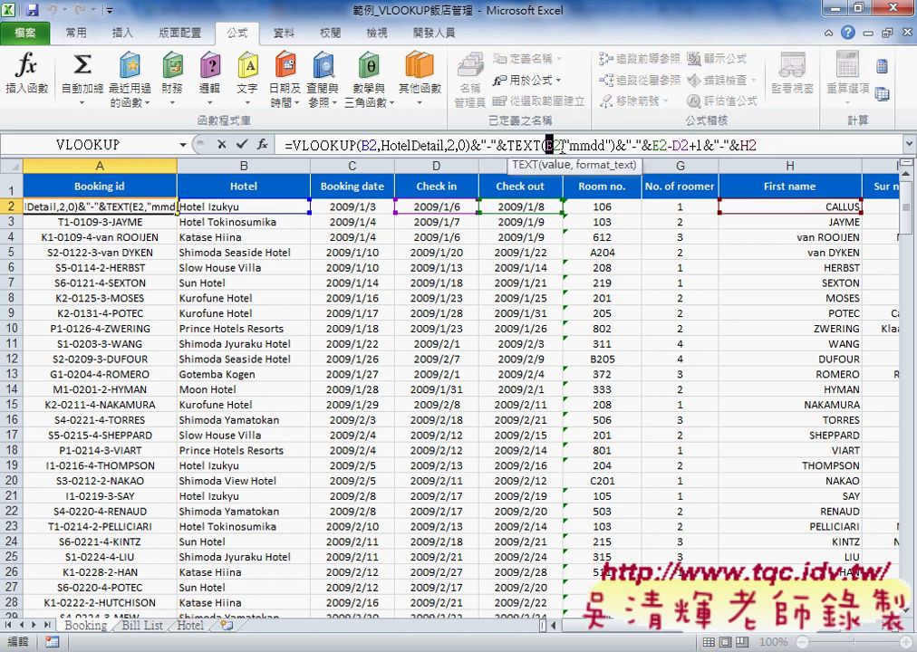
{"action": "left_click", "coordinate": [241, 144]}
{"action": "double_click", "coordinate": [178, 214]}
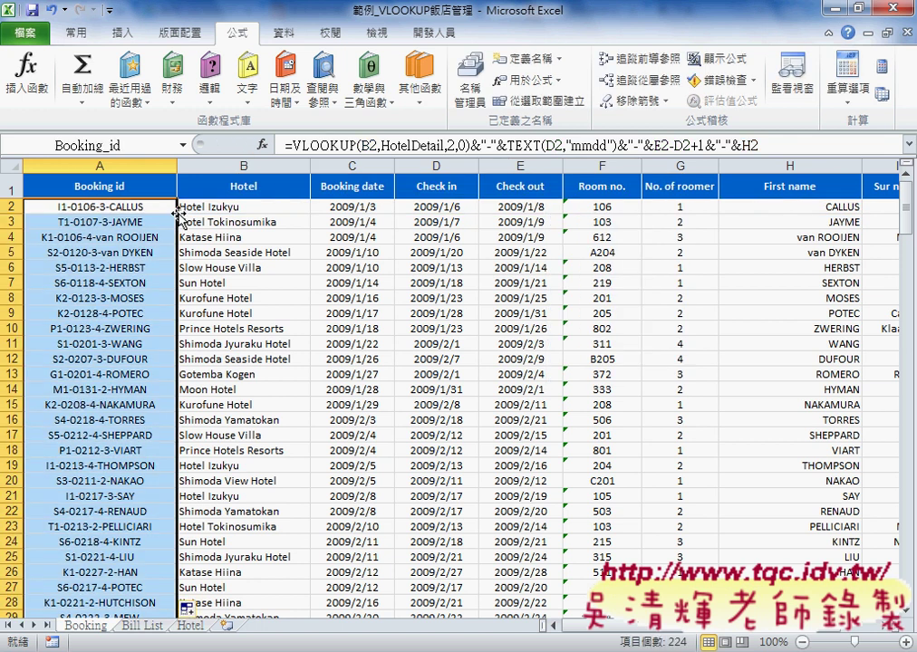
{"action": "left_click", "coordinate": [145, 625]}
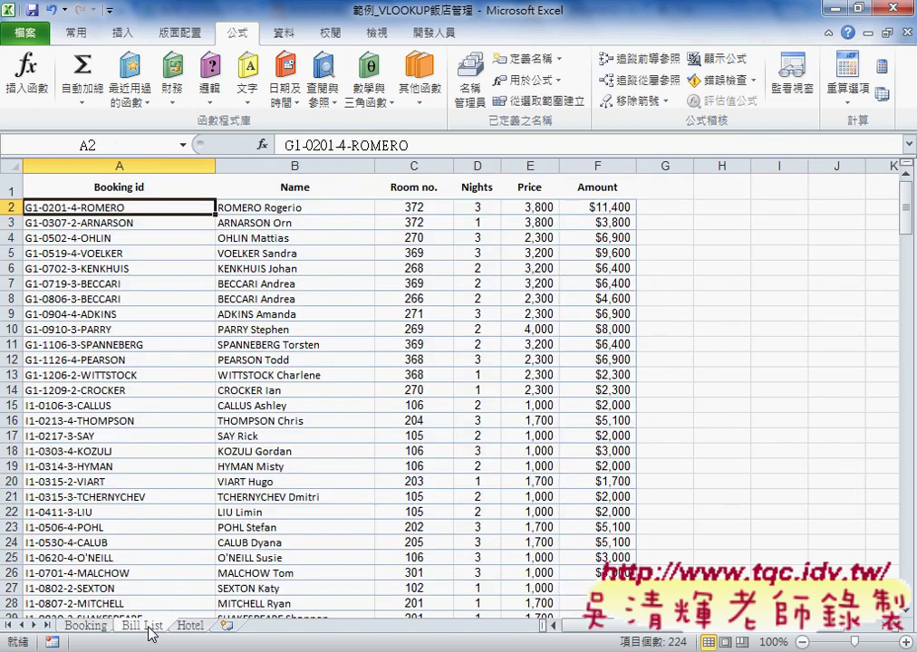
{"action": "left_click", "coordinate": [269, 207]}
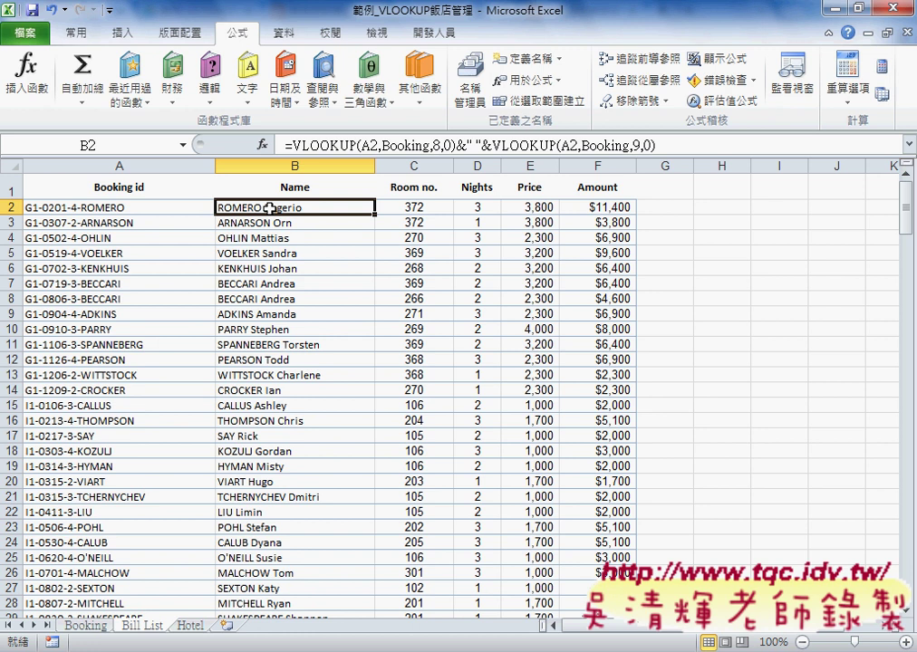
{"action": "left_click", "coordinate": [161, 208]}
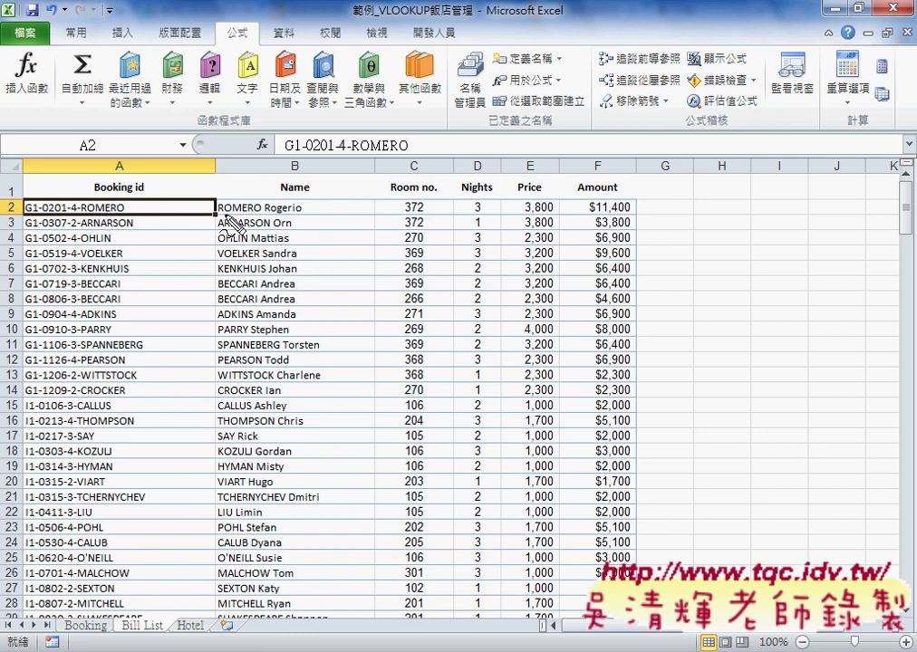
{"action": "left_click_drag", "start_coordinate": [227, 213], "coordinate": [260, 216]}
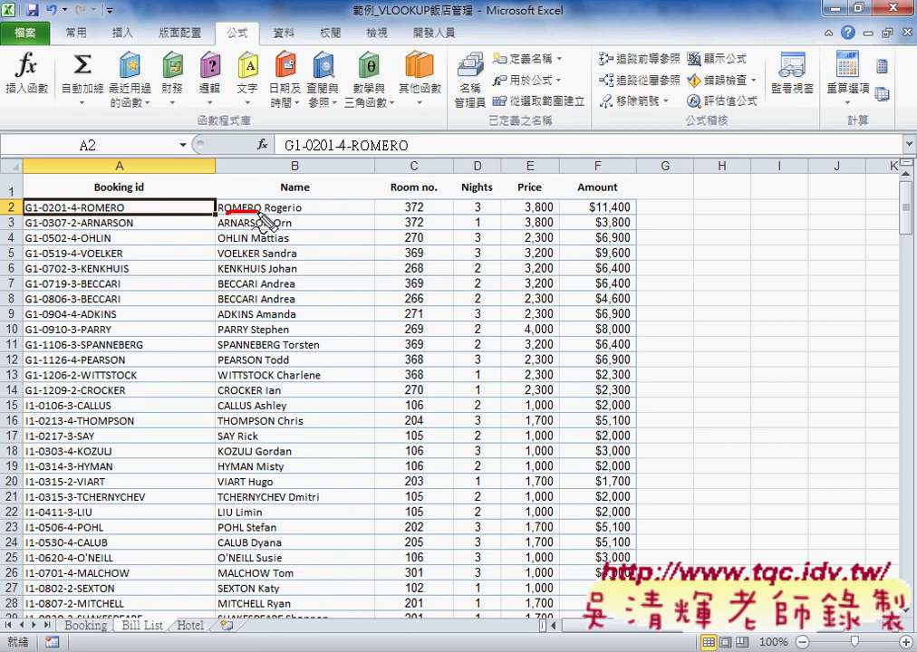
{"action": "left_click_drag", "start_coordinate": [81, 216], "coordinate": [127, 216]}
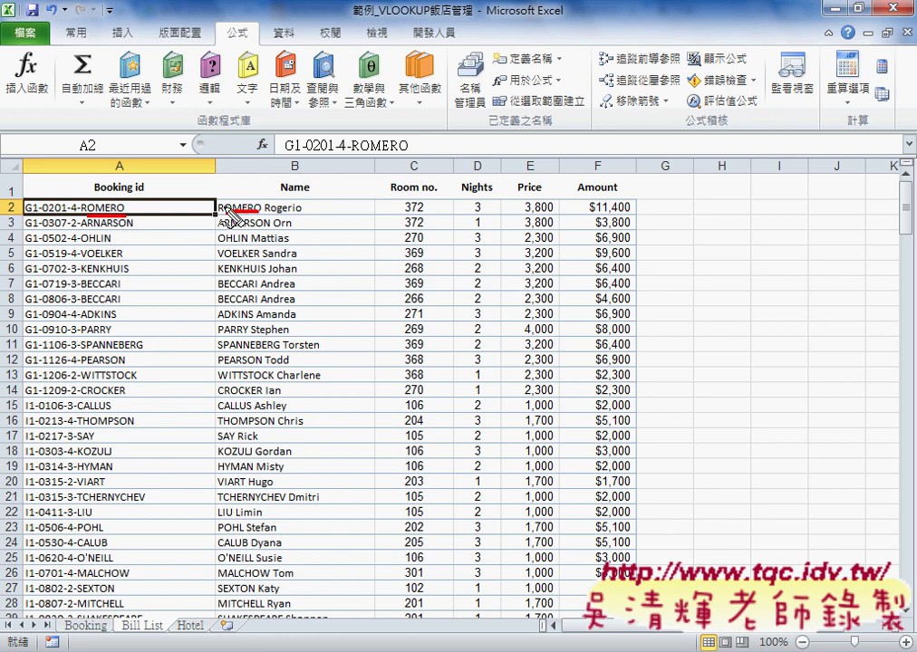
{"action": "left_click_drag", "start_coordinate": [79, 194], "coordinate": [79, 260]}
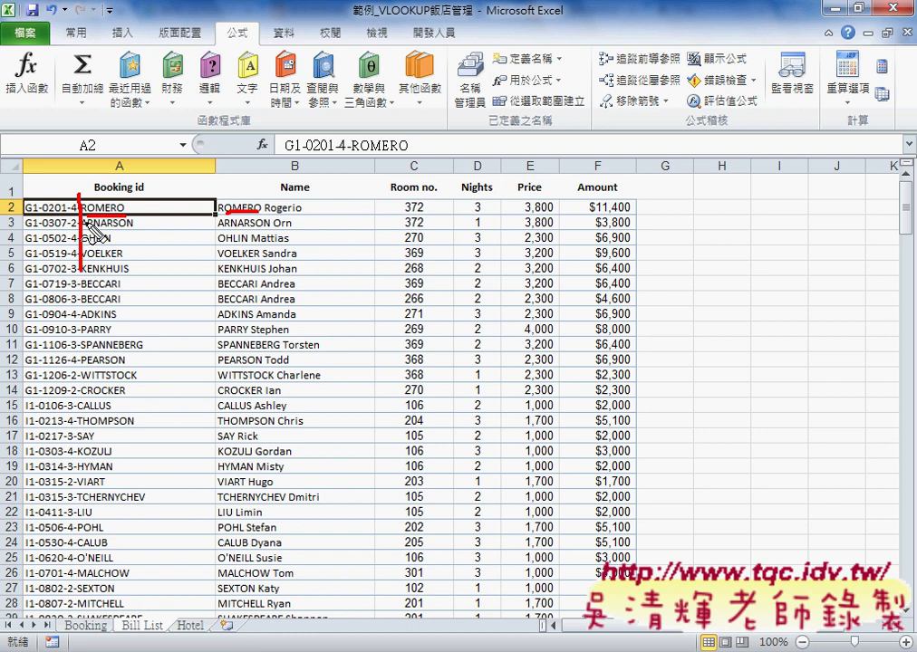
{"action": "mouse_move", "coordinate": [104, 214]}
{"action": "left_mouse_down"}
{"action": "mouse_move", "coordinate": [210, 188]}
{"action": "mouse_move", "coordinate": [219, 208]}
{"action": "left_mouse_up"}
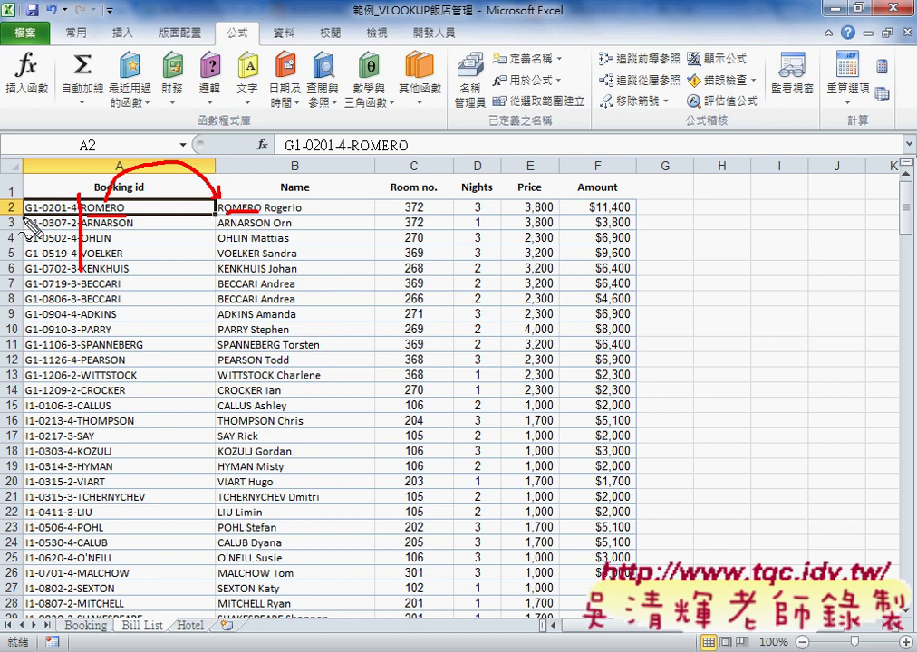
{"action": "left_click_drag", "start_coordinate": [20, 216], "coordinate": [80, 216]}
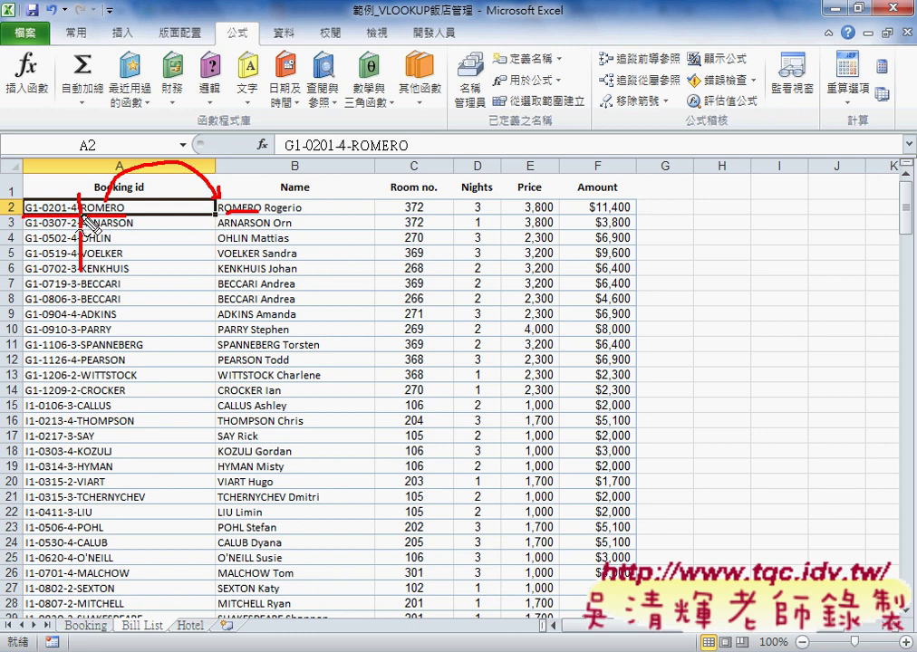
{"action": "left_click_drag", "start_coordinate": [133, 203], "coordinate": [132, 215]}
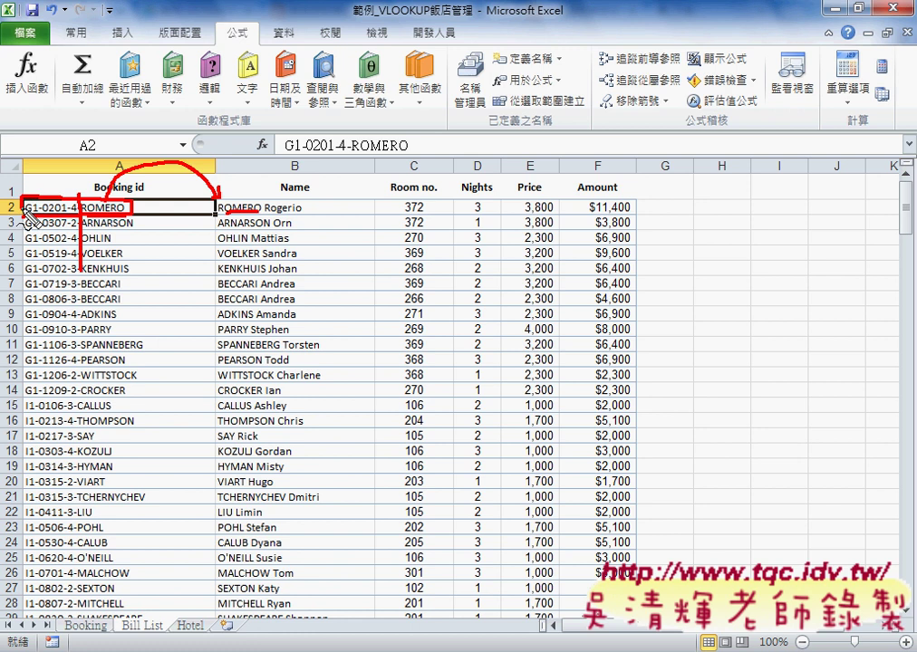
{"action": "left_click_drag", "start_coordinate": [78, 178], "coordinate": [79, 216]}
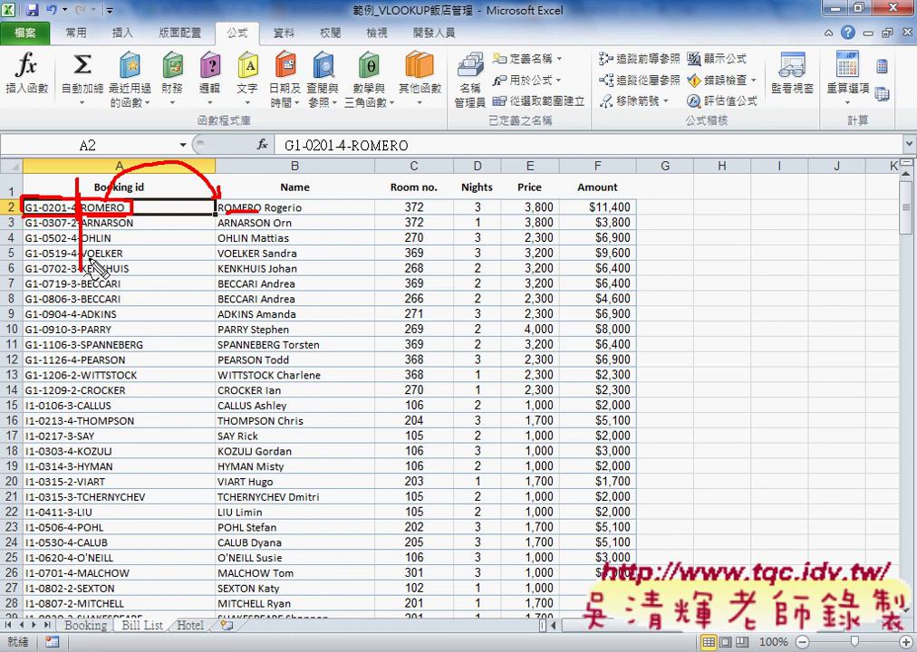
{"action": "key", "text": "Escape"}
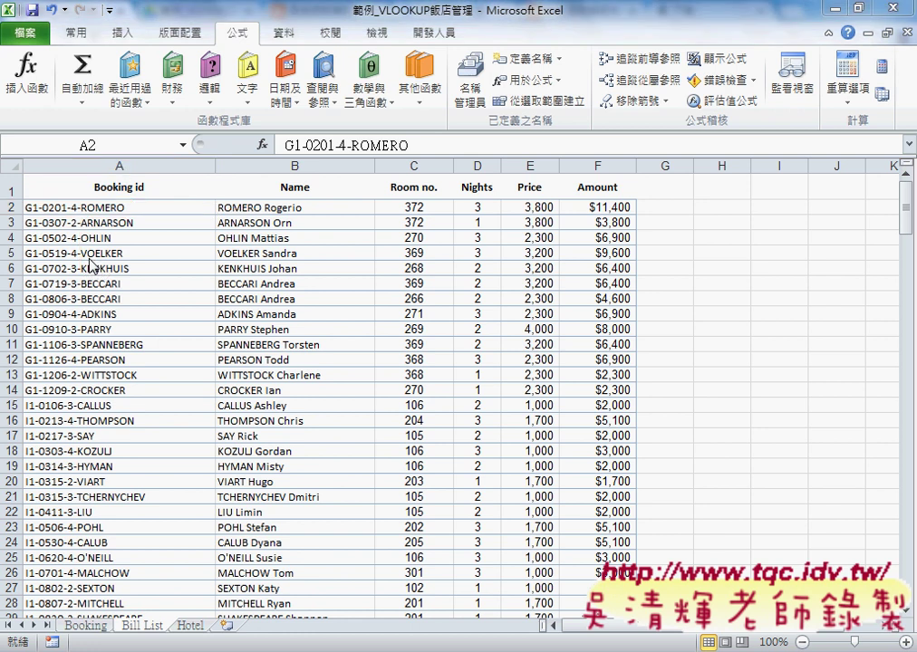
- Delete all the old names from column B, starting at B2
{"action": "left_click", "coordinate": [332, 208]}
{"action": "key", "text": "ctrl+shift+Down"}
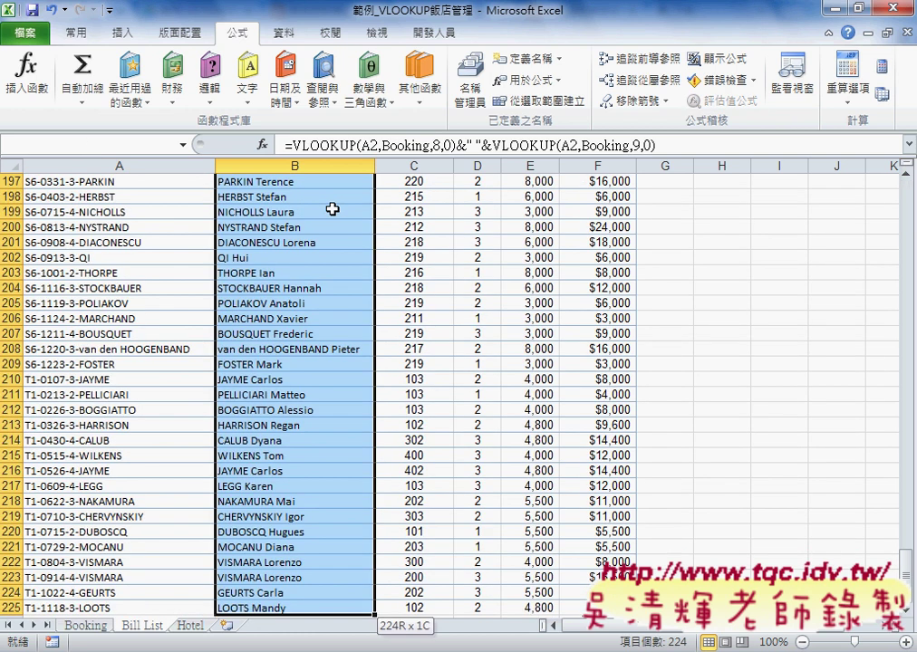
{"action": "key", "text": "Delete"}
{"action": "left_click", "coordinate": [358, 202]}
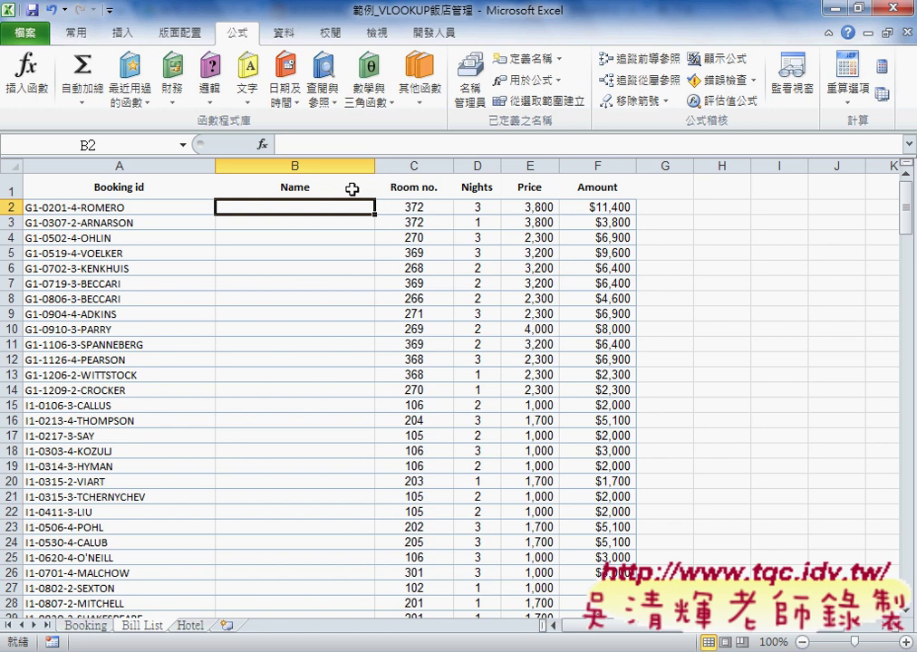
- Insert the RIGHT function from the 文字 (Text) category into B2
{"action": "left_click", "coordinate": [299, 144]}
{"action": "left_click", "coordinate": [262, 144]}
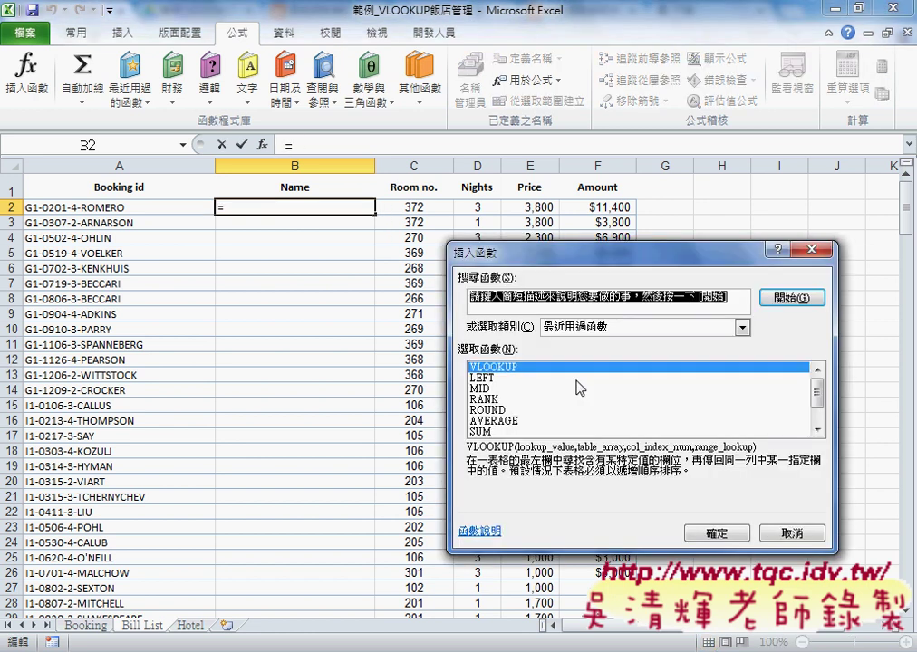
{"action": "left_click", "coordinate": [596, 327]}
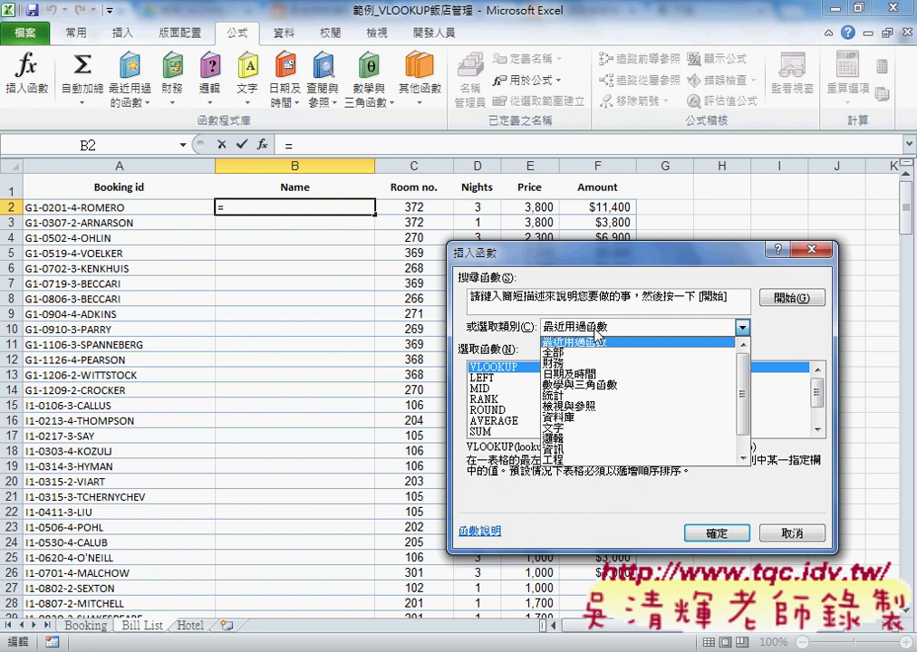
{"action": "left_click", "coordinate": [597, 427]}
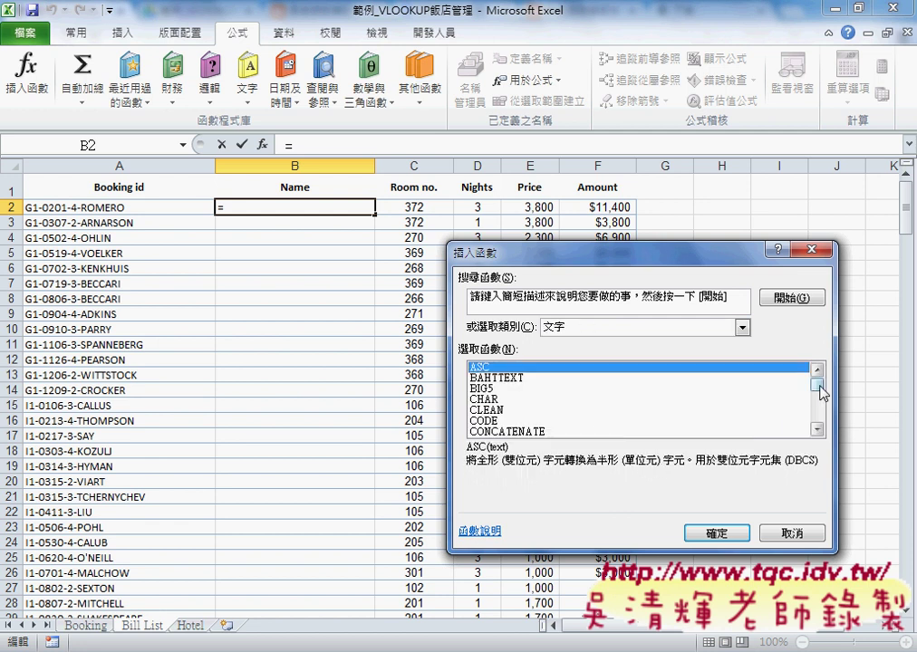
{"action": "left_click_drag", "start_coordinate": [817, 384], "coordinate": [818, 412]}
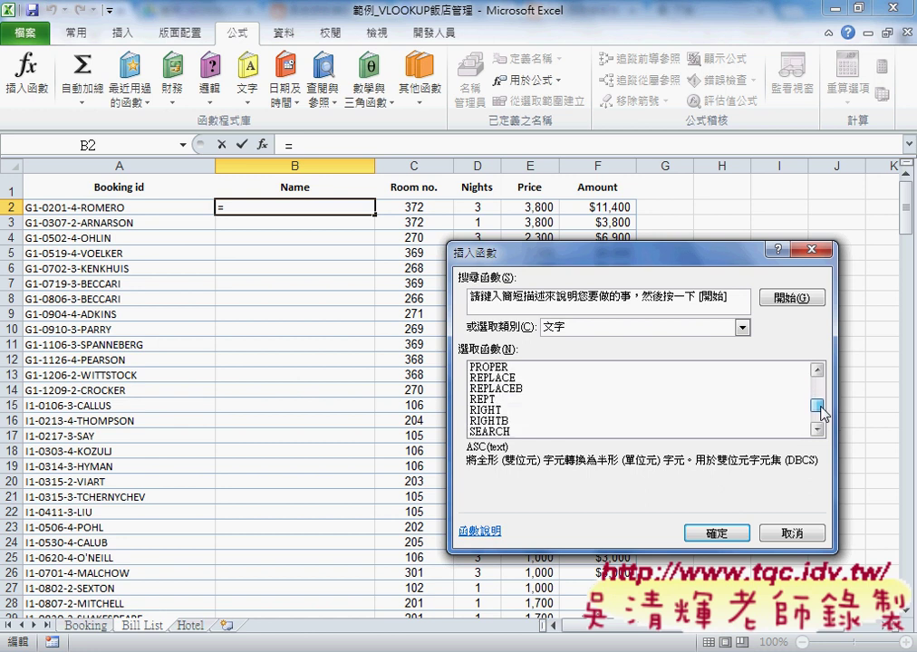
{"action": "left_click", "coordinate": [486, 409]}
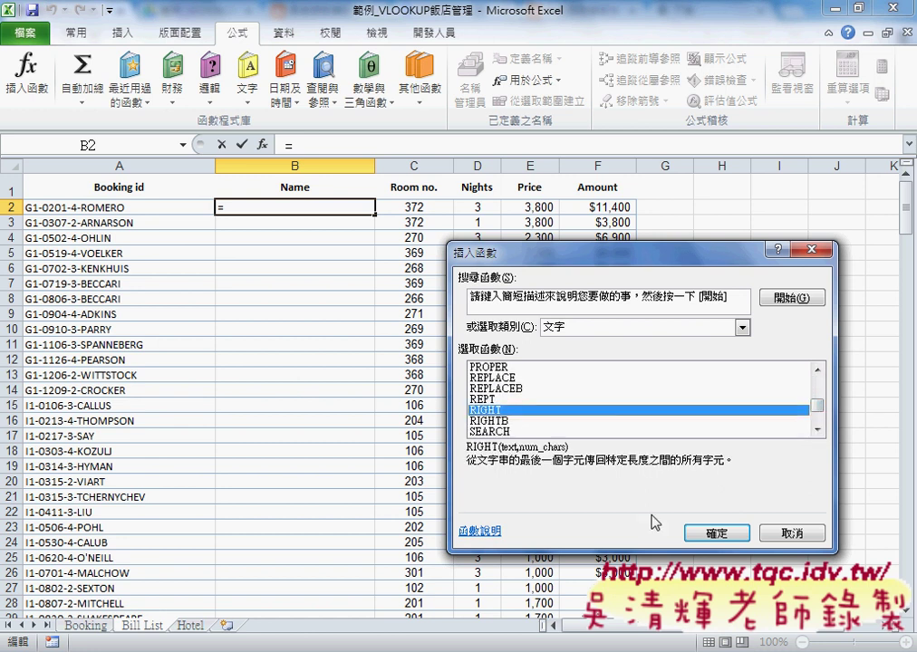
{"action": "left_click", "coordinate": [714, 535]}
- Set A2 as RIGHT's Text argument, giving =RIGHT(A2), and move to Num_chars
{"action": "left_click_drag", "start_coordinate": [559, 323], "coordinate": [242, 301]}
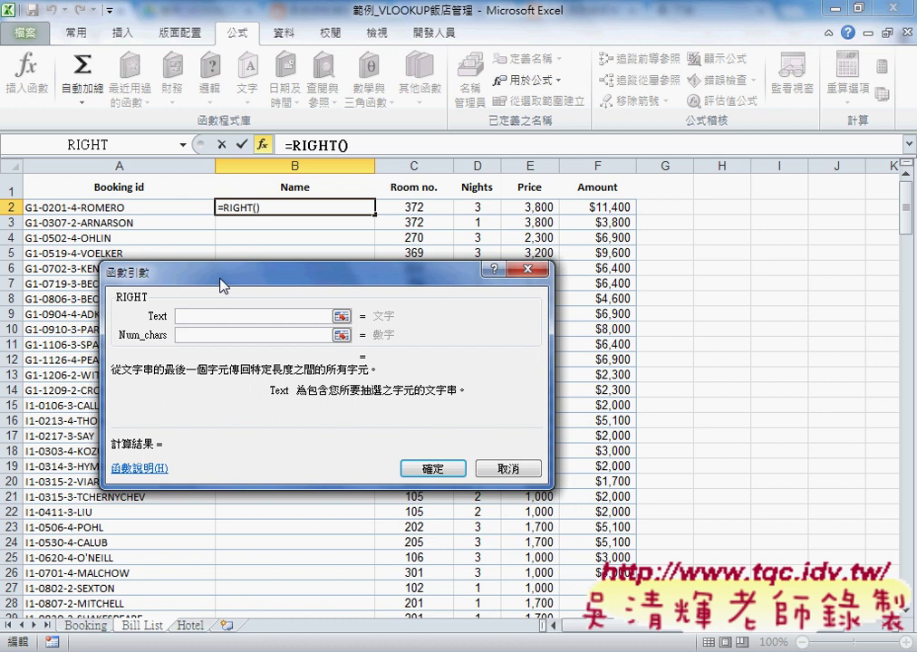
{"action": "left_click", "coordinate": [112, 209]}
{"action": "left_click", "coordinate": [299, 335]}
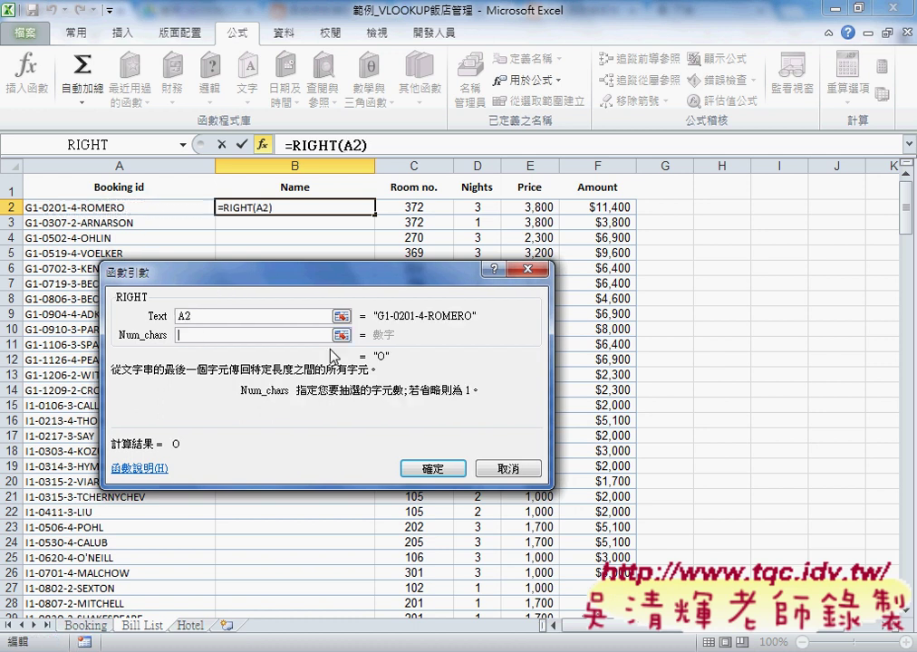